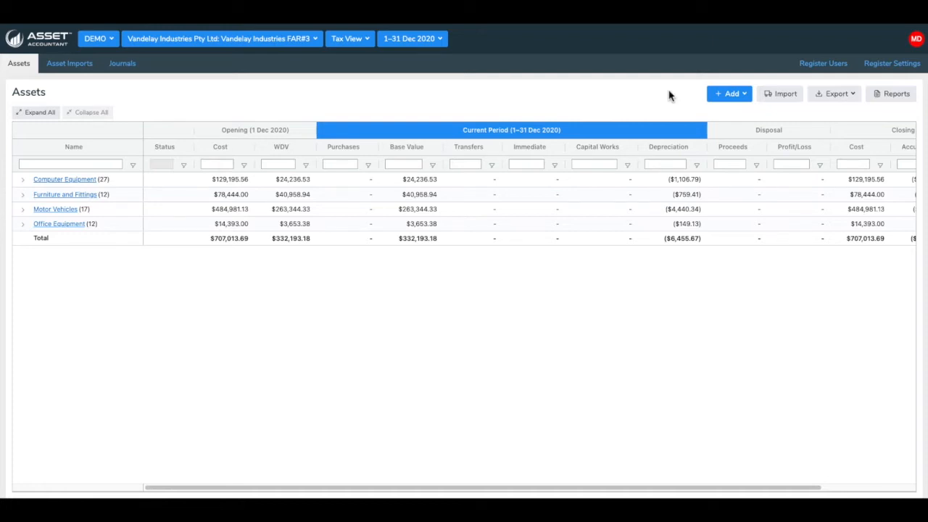
- Start a new classification named Project in the register settings
{"action": "left_click", "coordinate": [892, 65]}
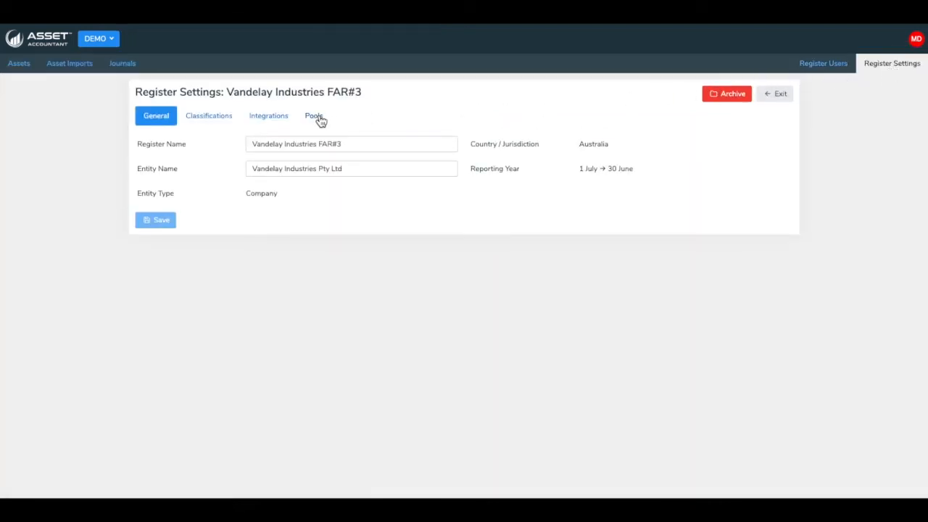
{"action": "left_click", "coordinate": [210, 116]}
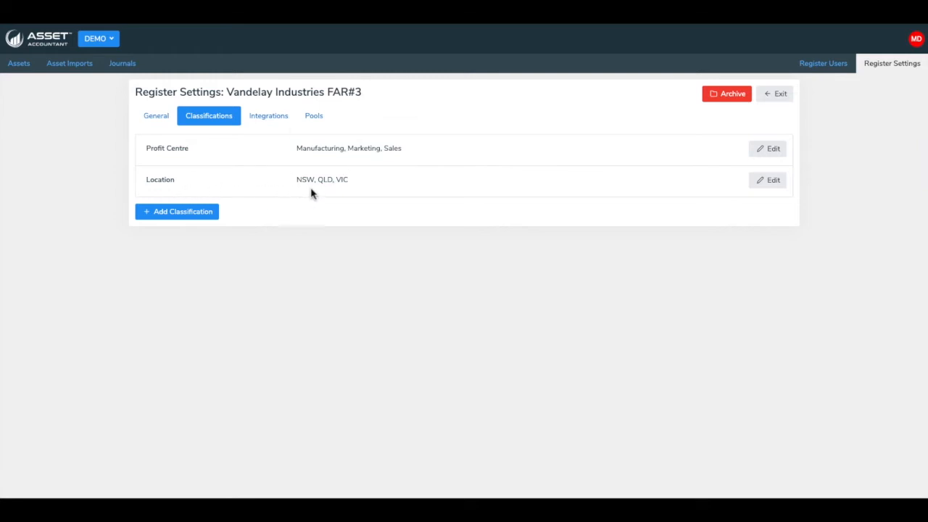
{"action": "left_click", "coordinate": [211, 213]}
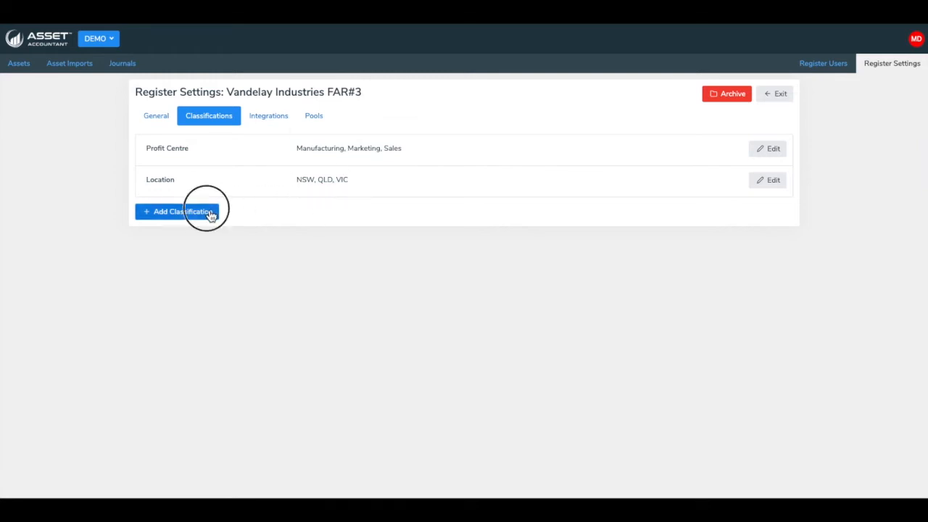
{"action": "left_click", "coordinate": [404, 234]}
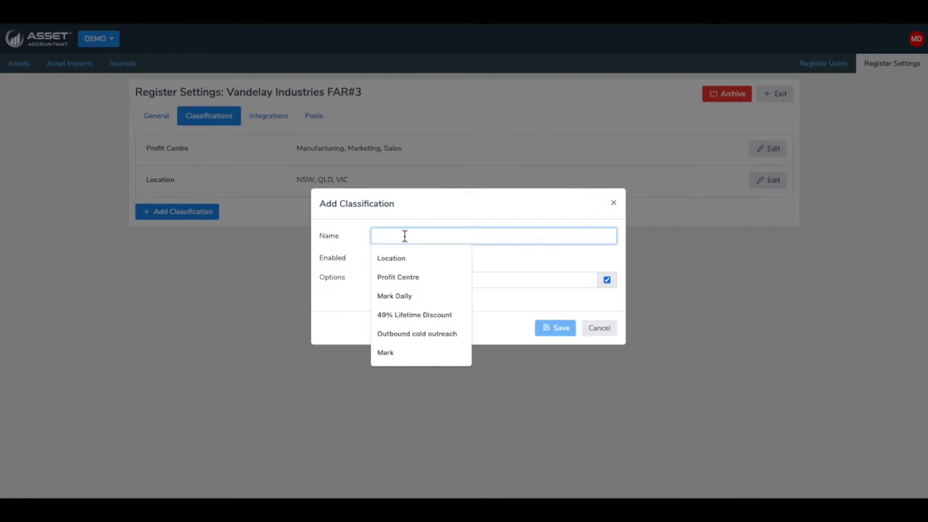
{"action": "type", "text": "Project"}
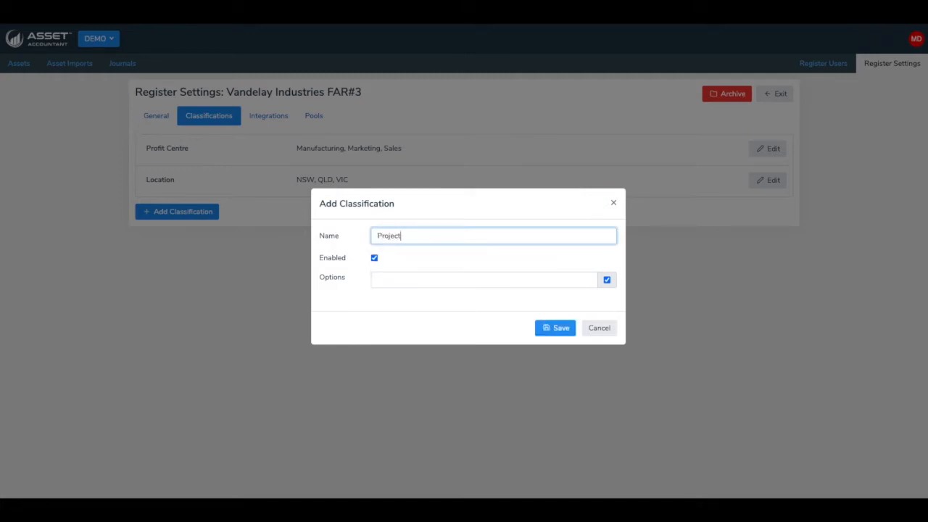
- Give the Project classification the options 100, 200 and 300, save it and leave the register settings
{"action": "left_click", "coordinate": [395, 279]}
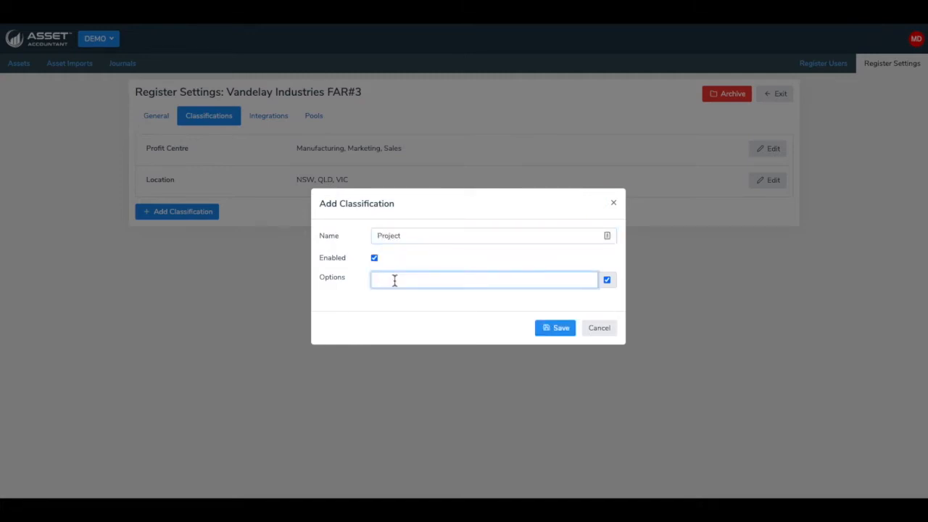
{"action": "type", "text": "100"}
{"action": "left_click", "coordinate": [401, 287]}
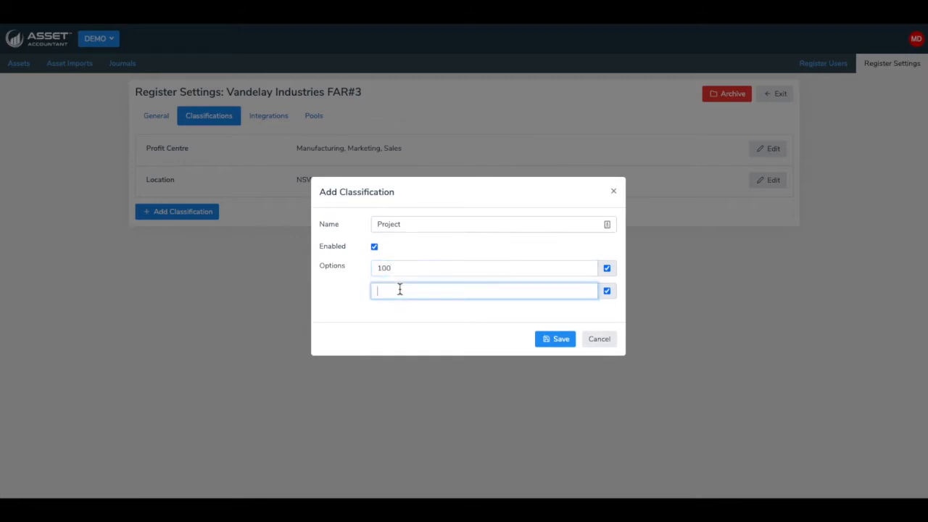
{"action": "type", "text": "200"}
{"action": "left_click", "coordinate": [401, 300]}
{"action": "type", "text": "300"}
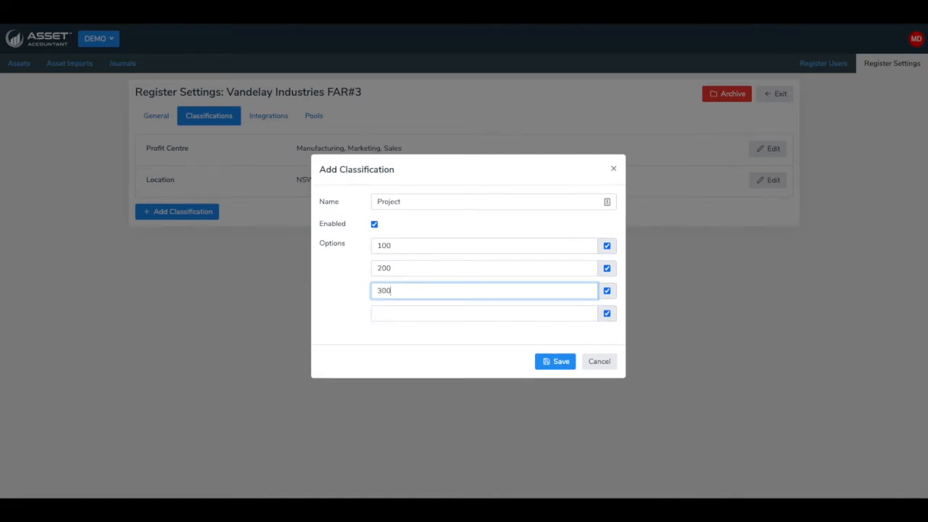
{"action": "left_click", "coordinate": [556, 363]}
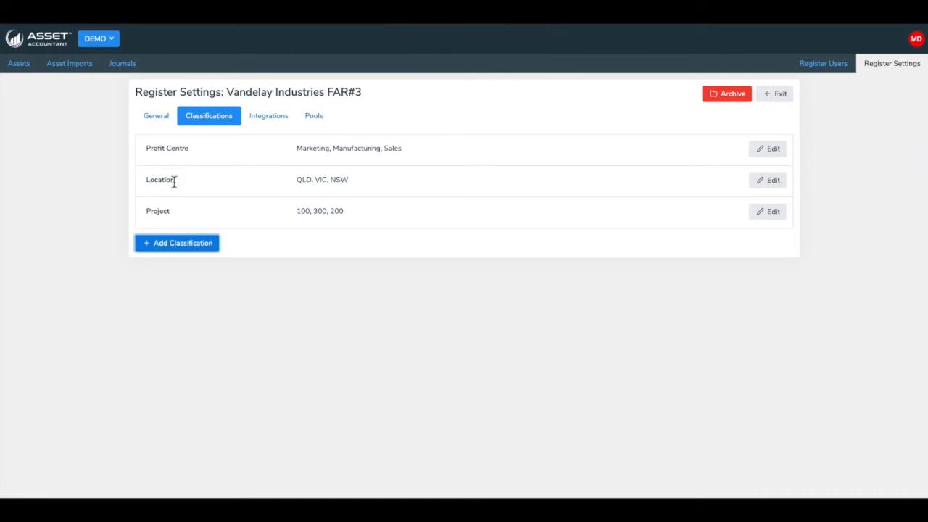
{"action": "left_click", "coordinate": [788, 98]}
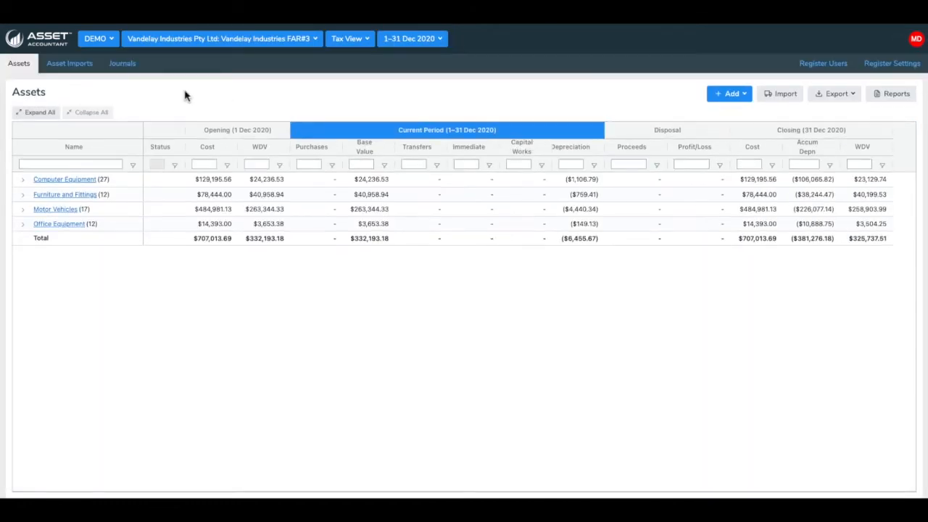
- Start a new asset with the name New Asset in the Motor Vehicles group
{"action": "left_click", "coordinate": [739, 93]}
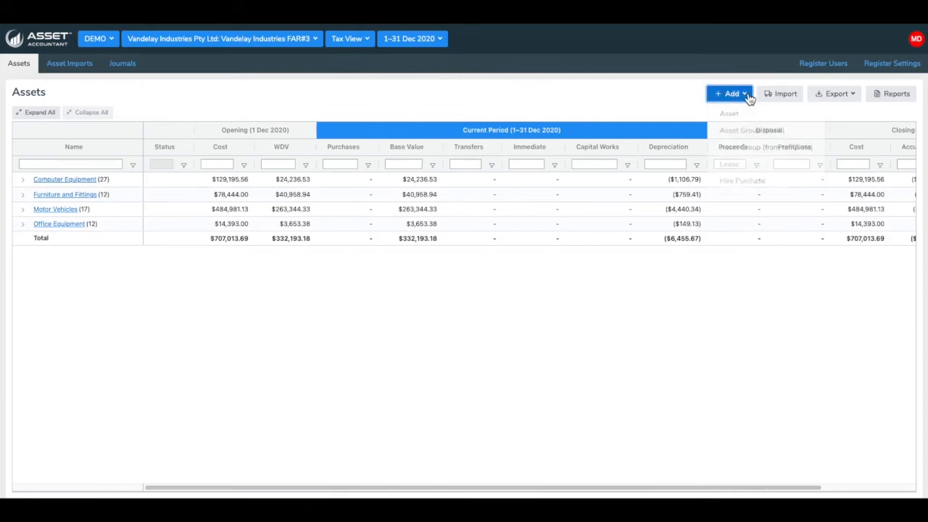
{"action": "left_click", "coordinate": [732, 117]}
{"action": "left_click", "coordinate": [289, 119]}
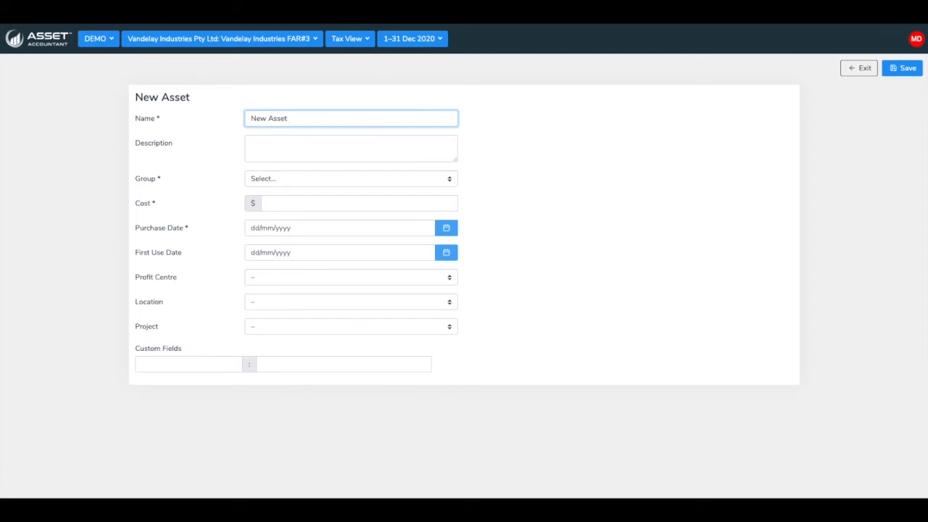
{"action": "left_click", "coordinate": [284, 180]}
{"action": "left_click", "coordinate": [283, 215]}
- Set the new asset's cost to $50,000 and its purchase date to 3 December 2020
{"action": "left_click", "coordinate": [362, 205]}
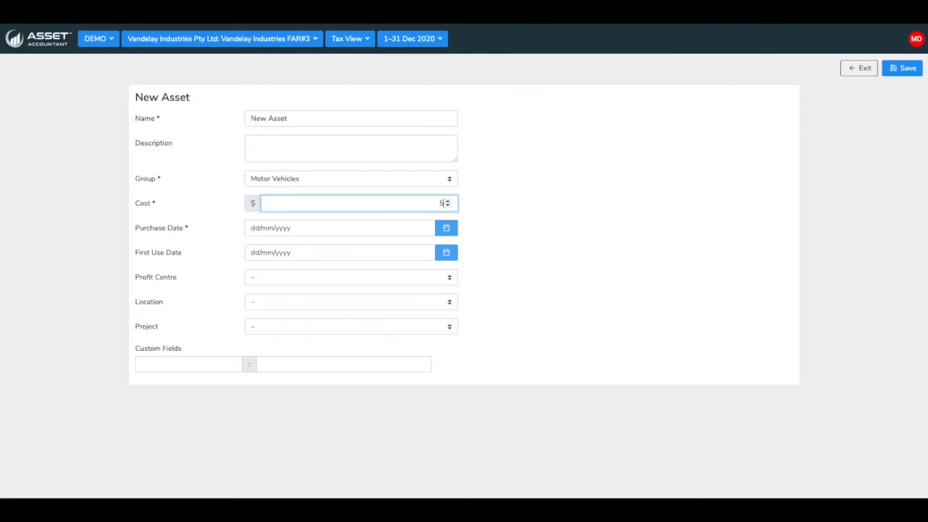
{"action": "type", "text": "50000"}
{"action": "left_click", "coordinate": [445, 227]}
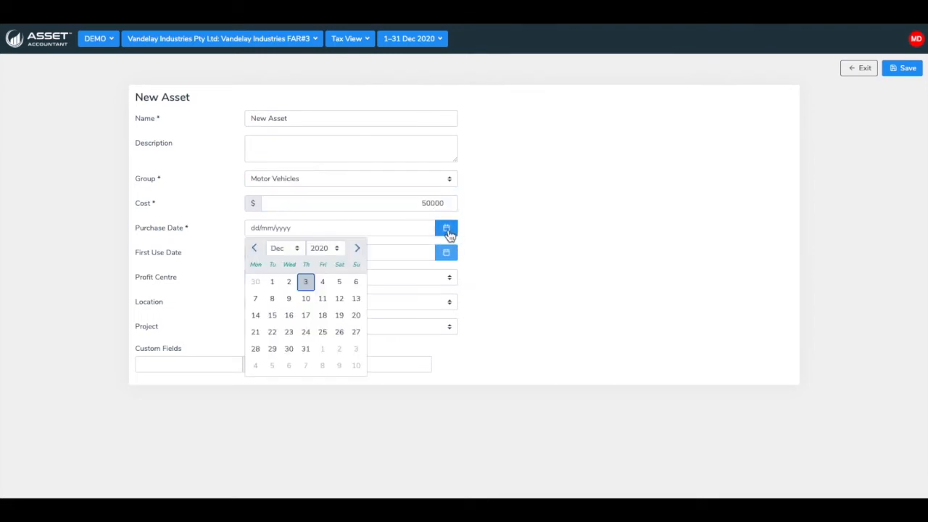
{"action": "left_click", "coordinate": [306, 280]}
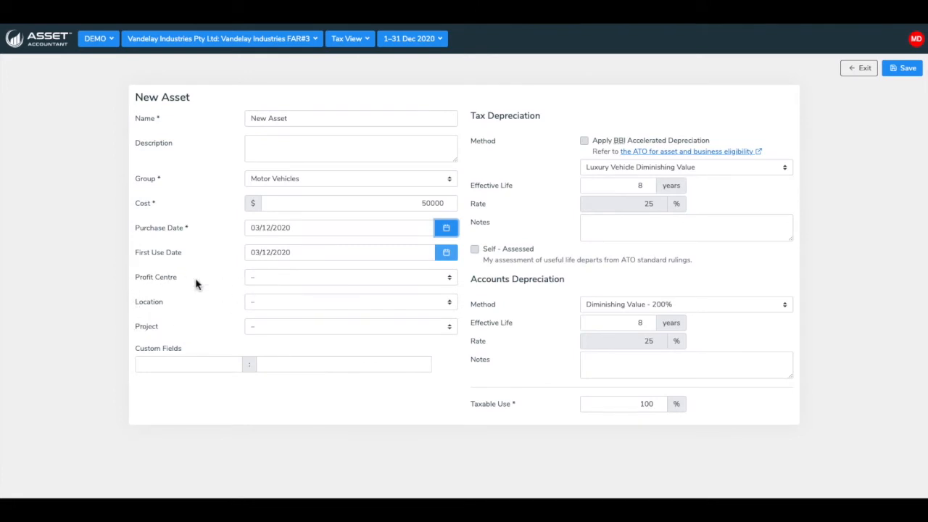
- Classify the new asset under profit centre Sales, location QLD and project 100
{"action": "left_click", "coordinate": [262, 281]}
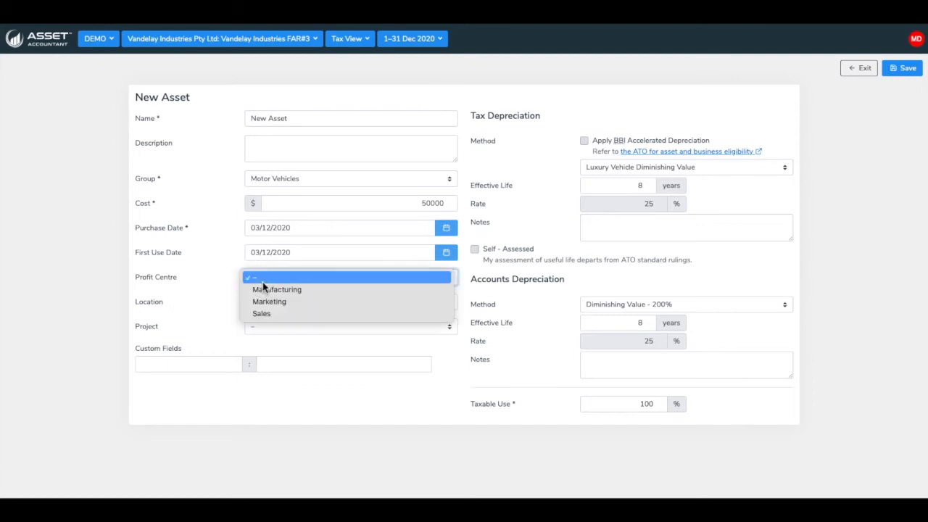
{"action": "left_click", "coordinate": [265, 314]}
{"action": "left_click", "coordinate": [266, 303]}
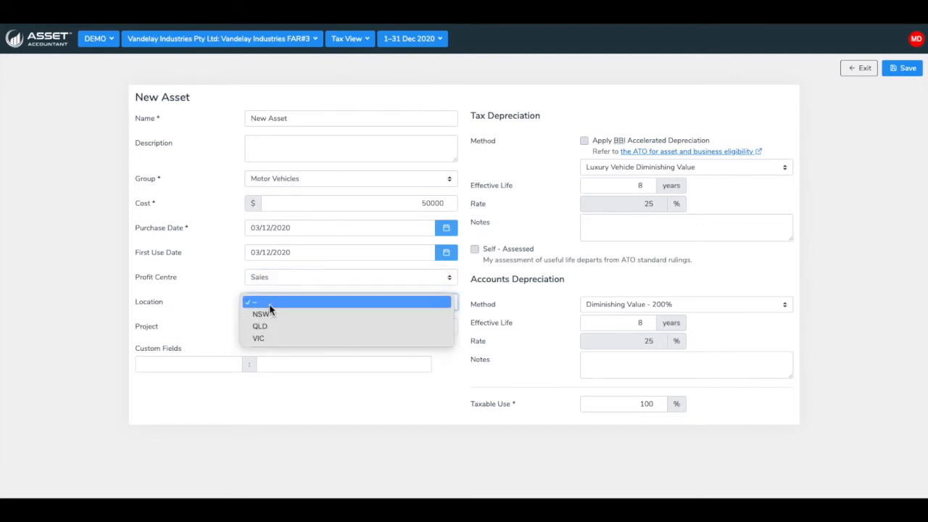
{"action": "left_click", "coordinate": [271, 326]}
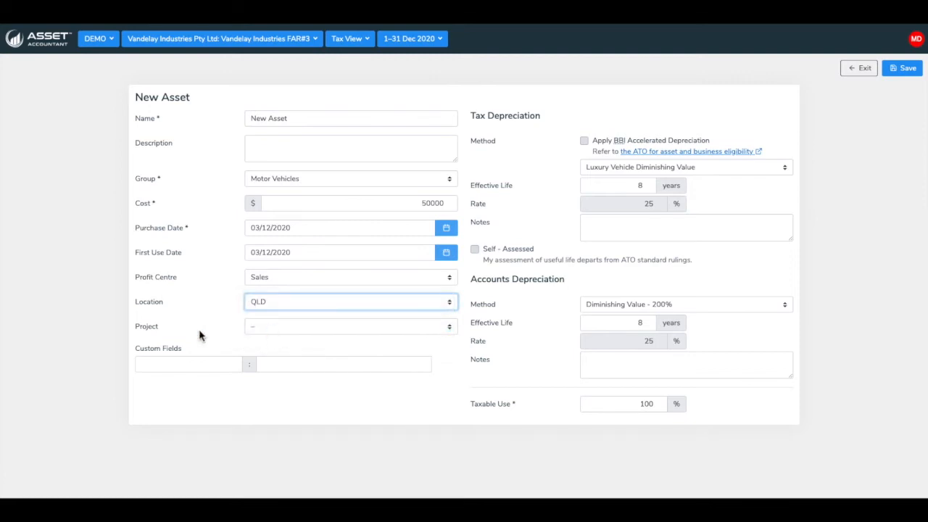
{"action": "left_click", "coordinate": [259, 327]}
{"action": "left_click", "coordinate": [264, 339]}
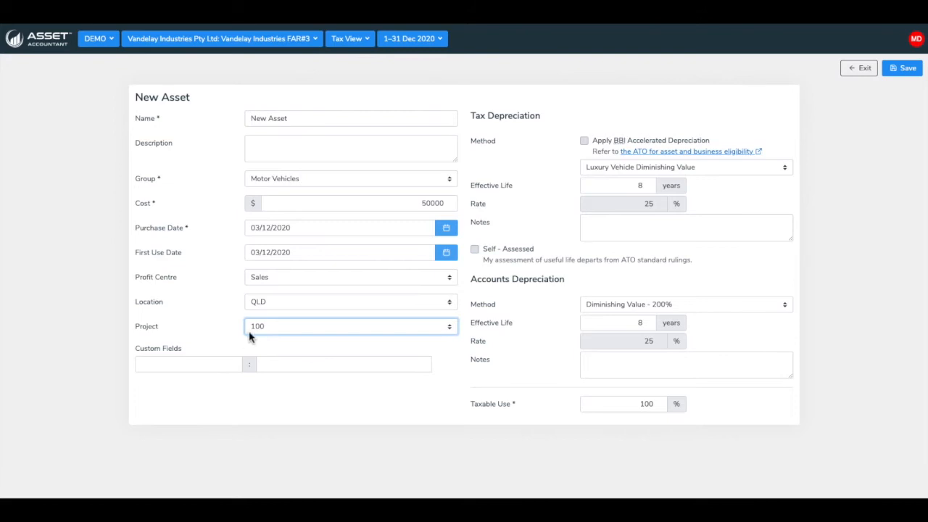
- Clear the asset's project, choose project 100 again and save the asset
{"action": "left_click", "coordinate": [255, 328]}
{"action": "left_click", "coordinate": [257, 314]}
{"action": "left_click", "coordinate": [265, 329]}
{"action": "left_click", "coordinate": [266, 341]}
{"action": "left_click", "coordinate": [903, 68]}
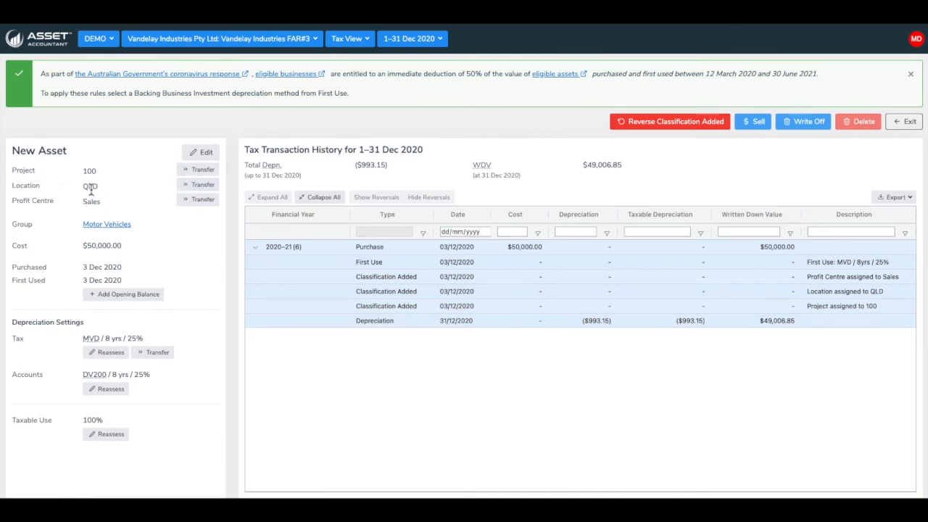
{"action": "left_click", "coordinate": [194, 185]}
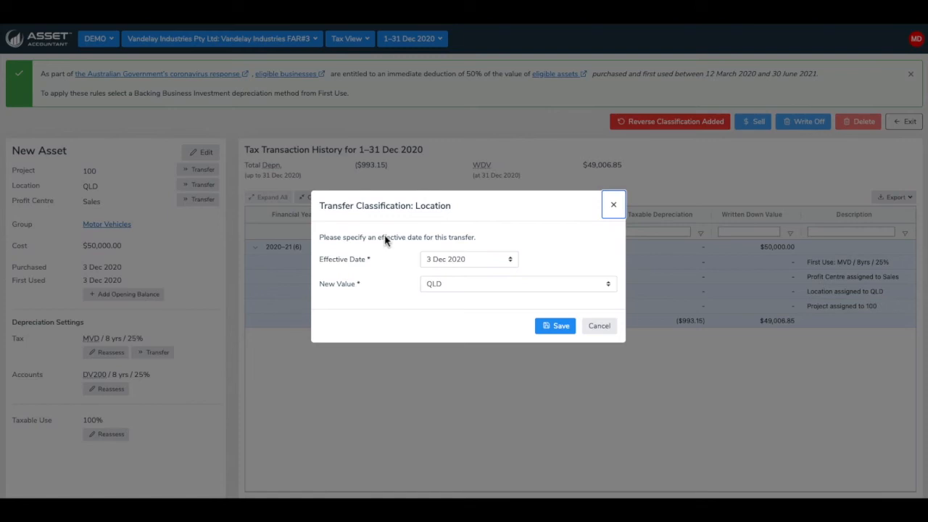
{"action": "left_click", "coordinate": [466, 285]}
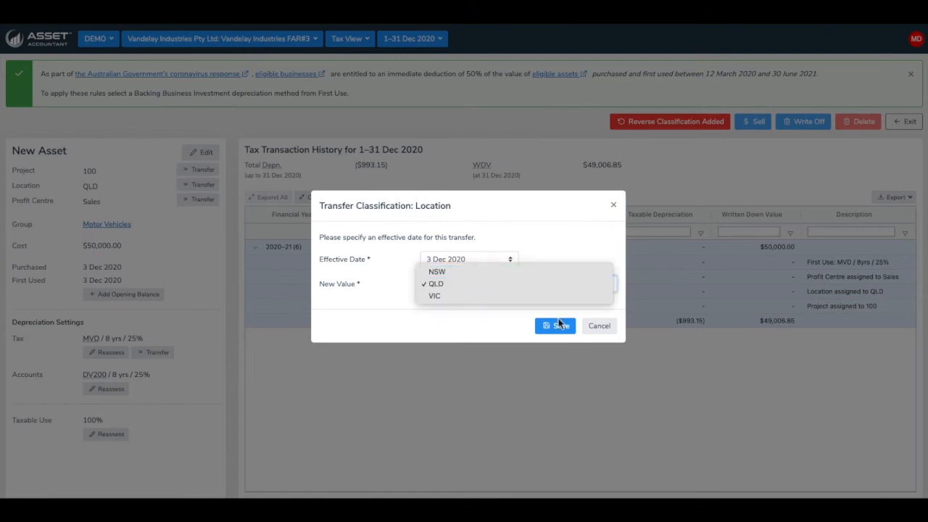
{"action": "left_click", "coordinate": [606, 327]}
{"action": "left_click", "coordinate": [600, 327]}
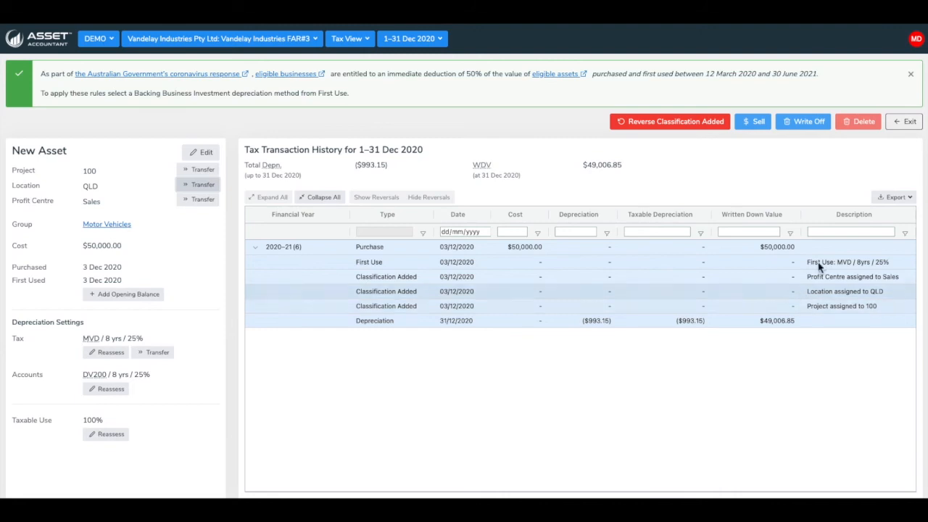
- Leave the asset and create a journal dated 31/12/2020 described as AssetAccountant Movements for 31 Dec 2020
{"action": "left_click", "coordinate": [904, 122]}
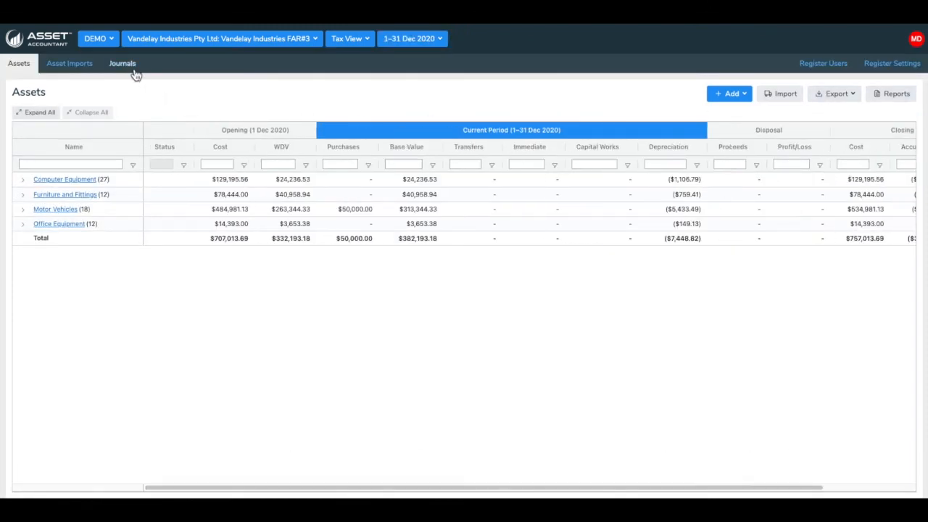
{"action": "left_click", "coordinate": [133, 72]}
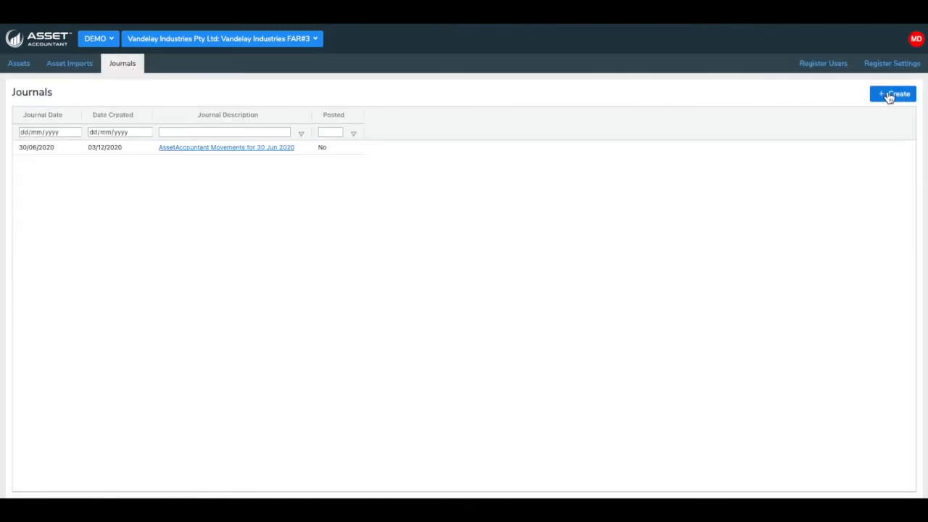
{"action": "left_click", "coordinate": [894, 95]}
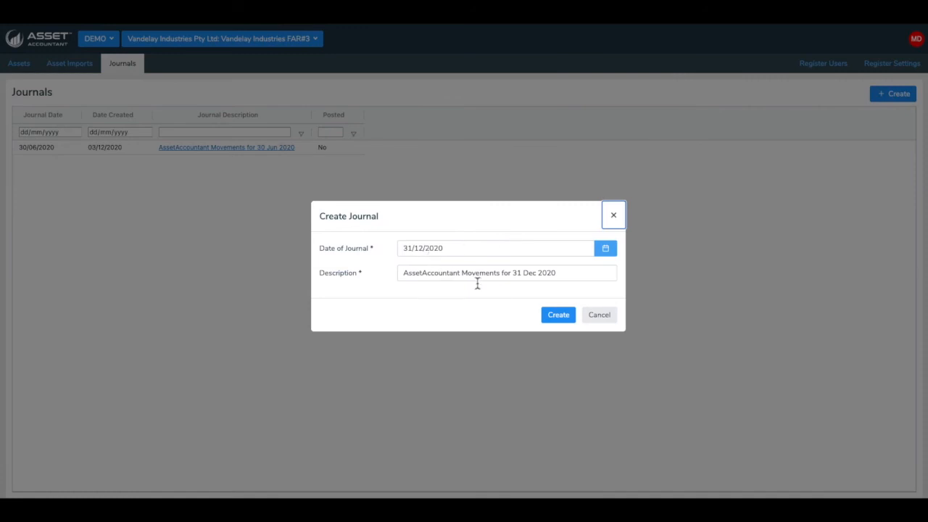
{"action": "left_click", "coordinate": [556, 315]}
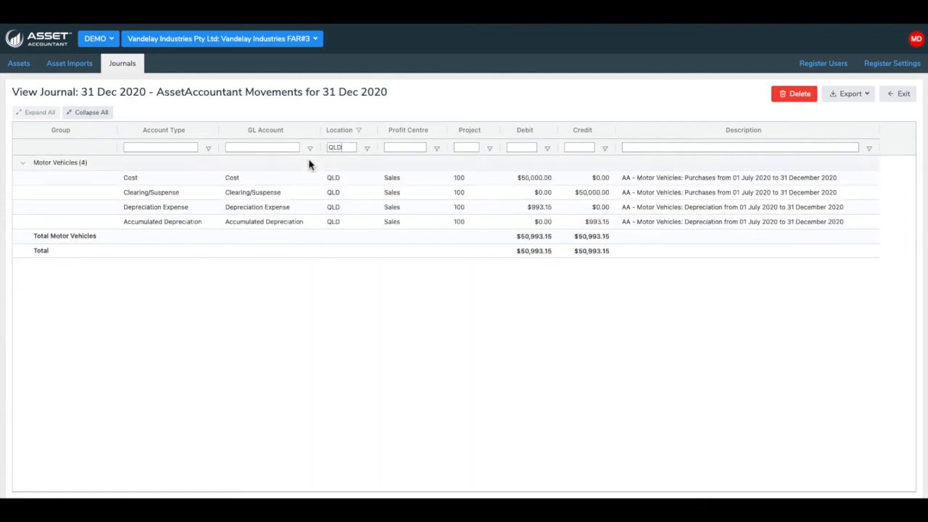
- Collapse and re-expand the journal's Motor Vehicles group, and open the journal's export format choices
{"action": "left_click", "coordinate": [23, 163]}
{"action": "left_click", "coordinate": [23, 163]}
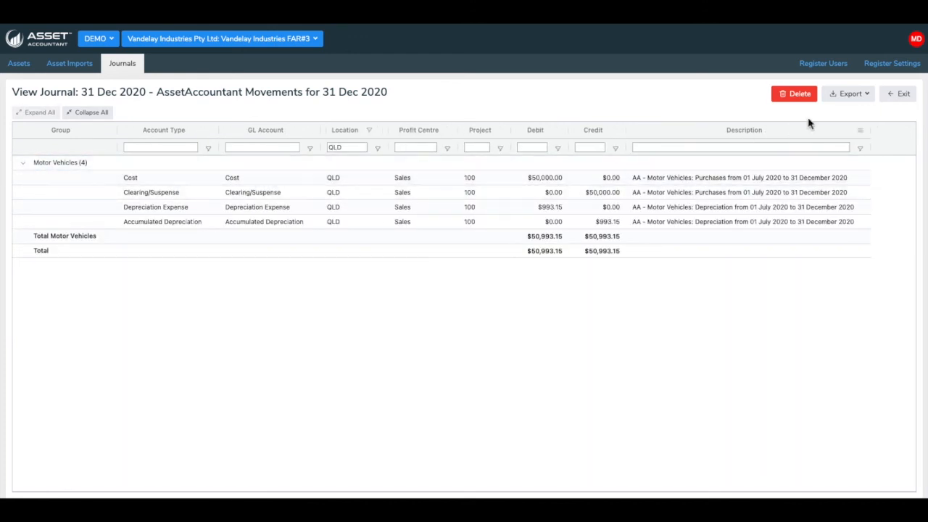
{"action": "left_click", "coordinate": [866, 97]}
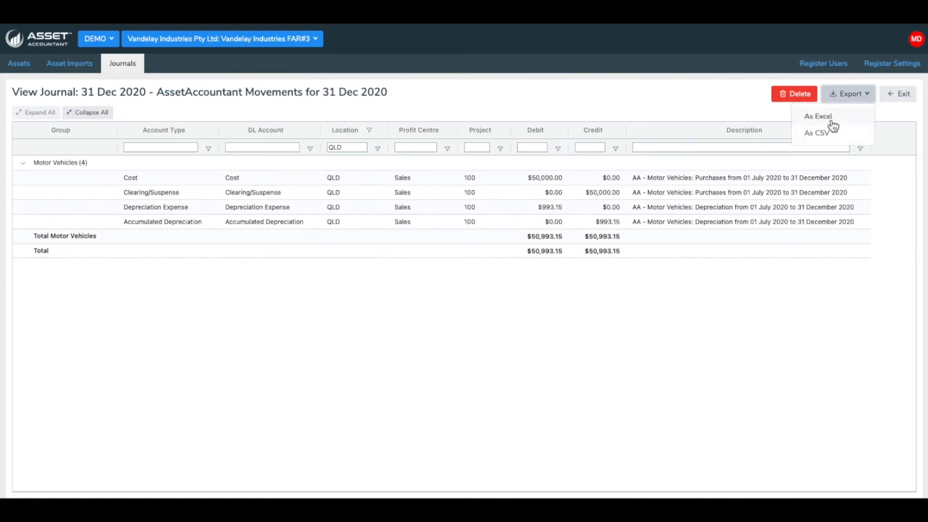